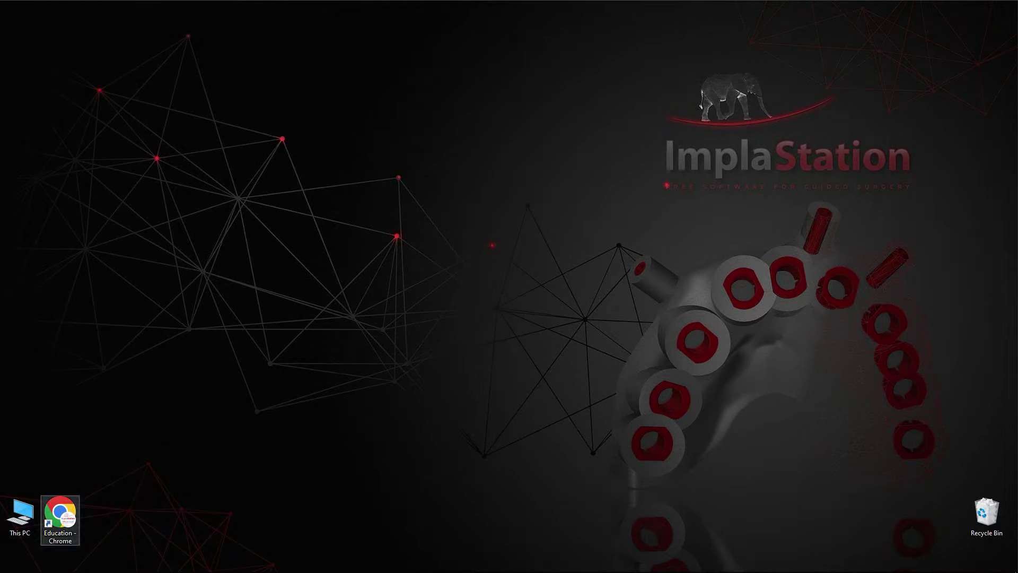
Launch Chrome, search Google for 'implastation' and open the official ImplaStation site
double_click(60, 520)
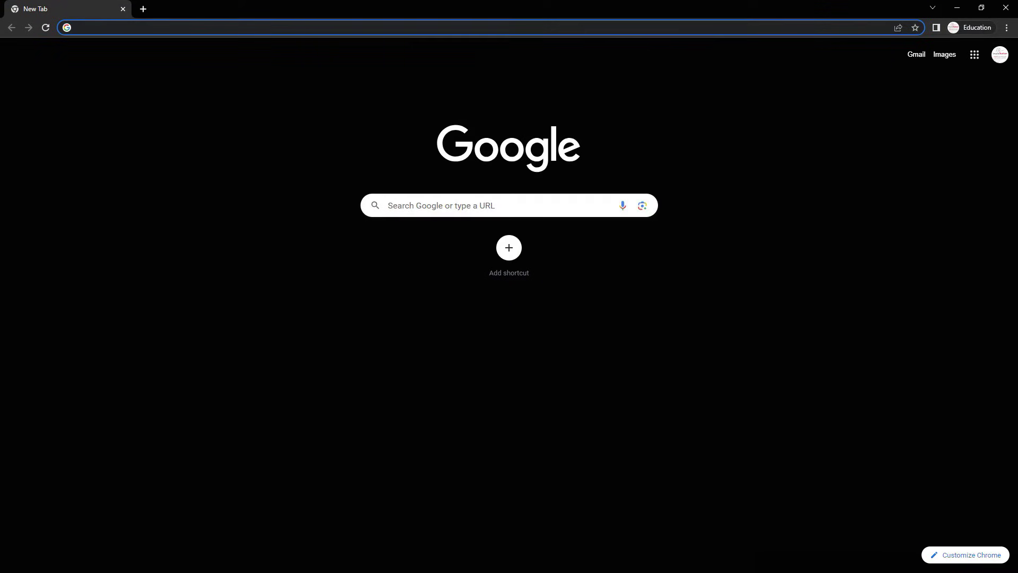
click(458, 206)
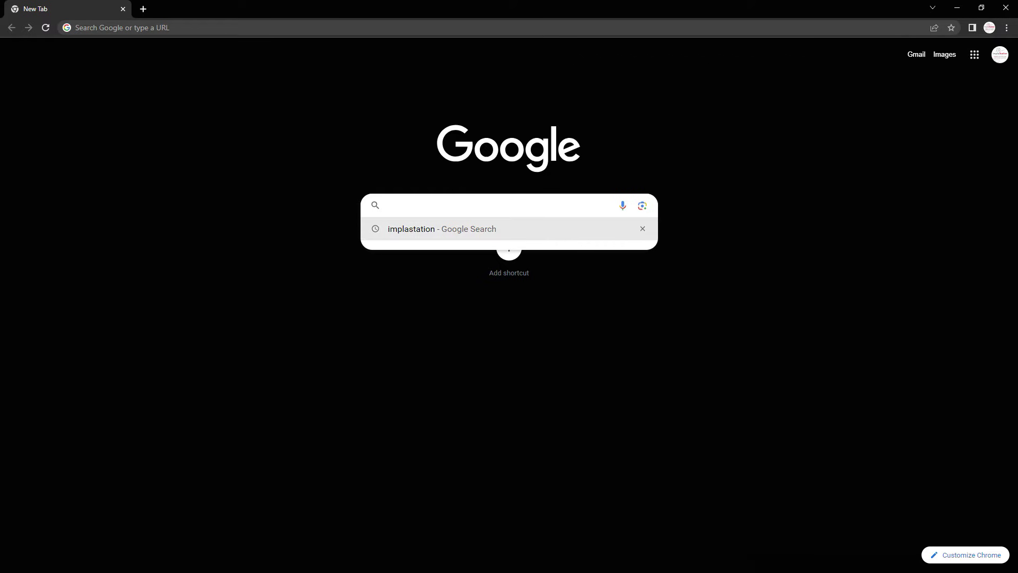
click(467, 229)
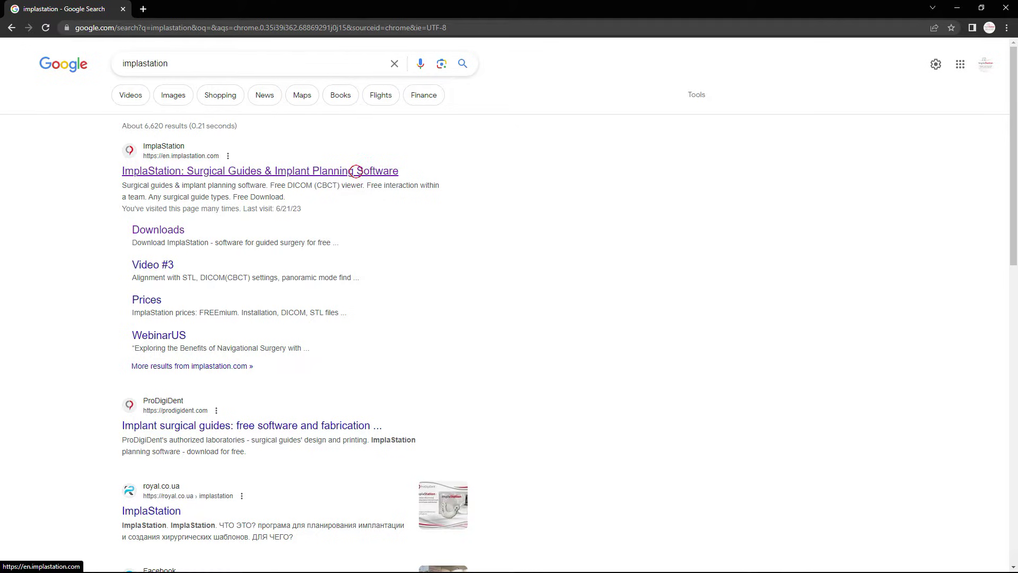
click(355, 171)
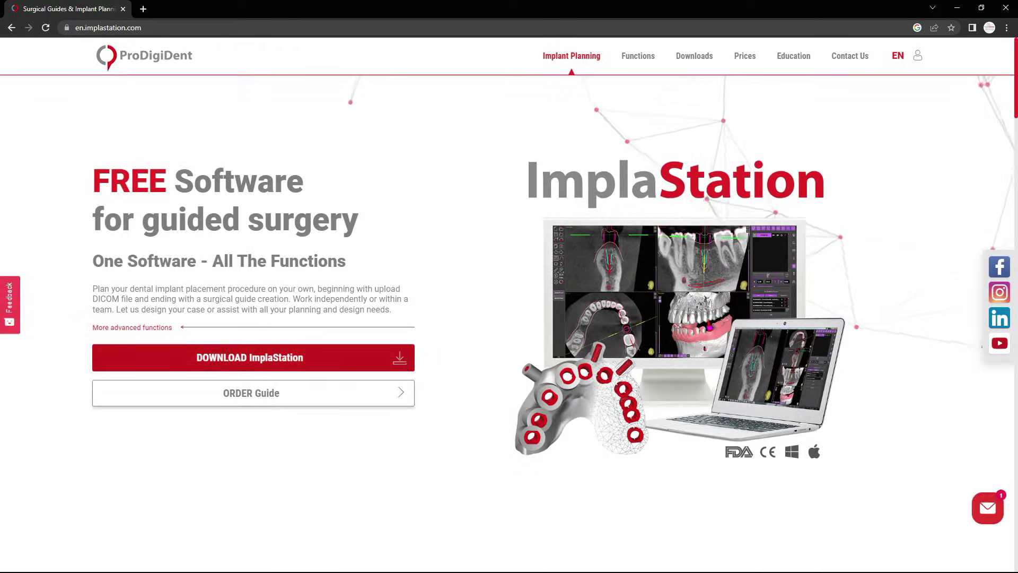
Go to the downloads page and download the Windows x64 stackable-guides beta installer
click(250, 357)
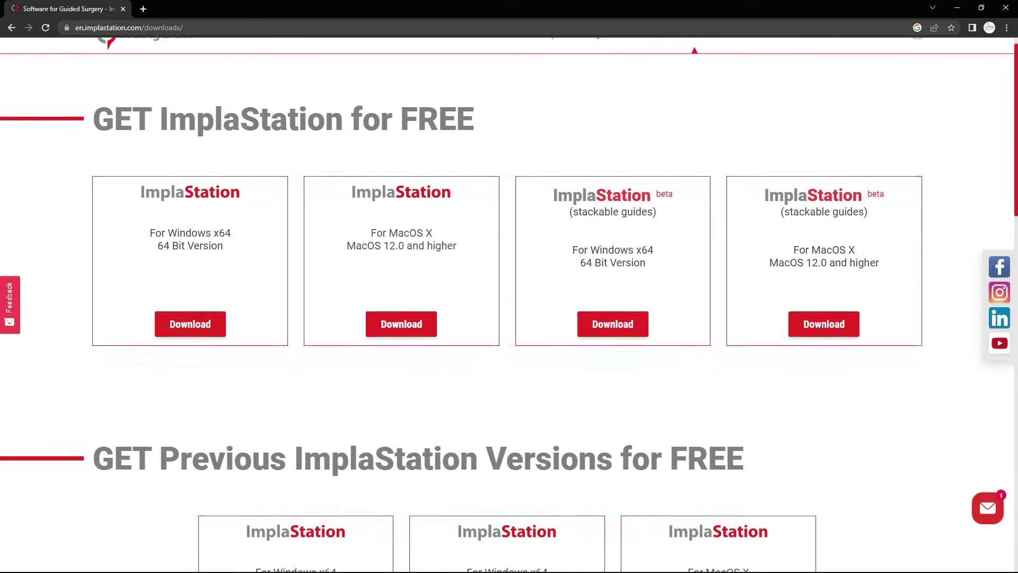
scroll(510, 303, down, 4)
scroll(509, 303, down, 1)
scroll(509, 302, down, 1)
scroll(509, 303, down, 1)
scroll(509, 303, down, 1)
scroll(509, 303, down, 1)
scroll(509, 302, down, 1)
scroll(509, 303, down, 1)
scroll(510, 302, down, 1)
scroll(510, 303, down, 2)
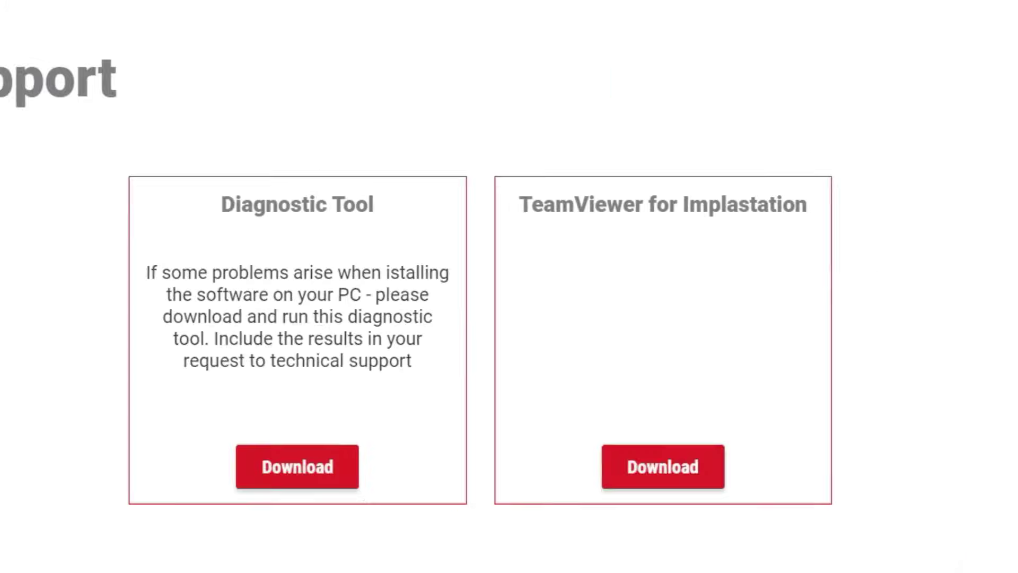
scroll(509, 302, up, 2)
scroll(509, 318, up, 2)
scroll(510, 318, up, 2)
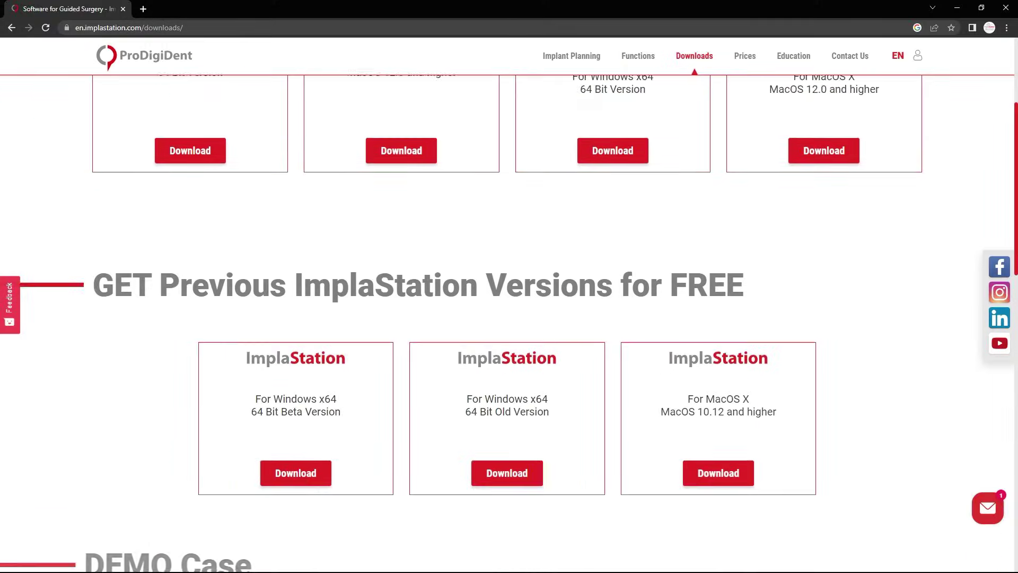
scroll(509, 318, up, 2)
scroll(509, 318, up, 1)
click(612, 342)
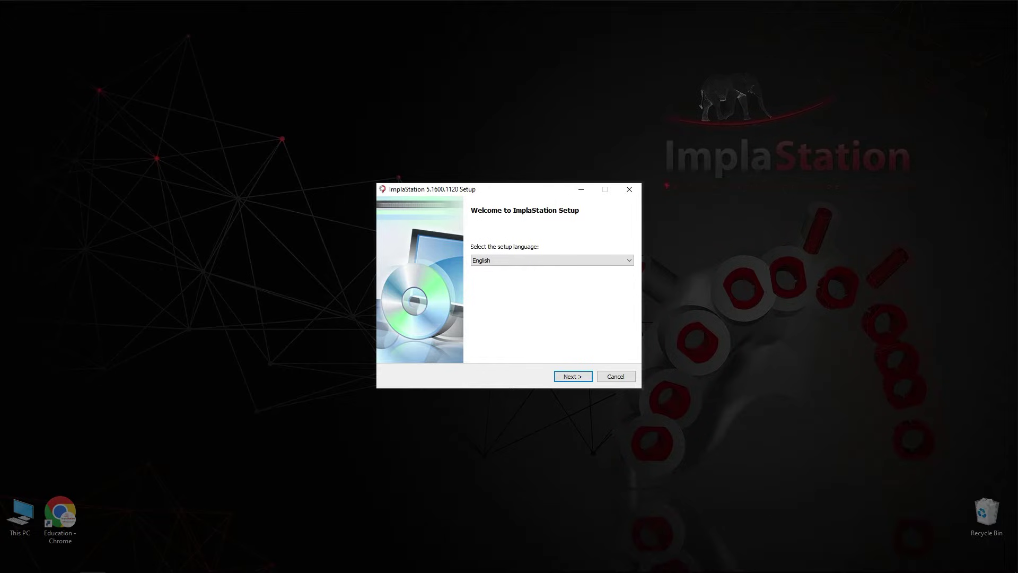
Keep English as setup language and accept the default install folder C:\ImplaStationBeta
key(alt+Down)
key(Down)
key(Down)
key(Down)
key(Up)
key(Up)
key(Up)
key(Return)
key(Return)
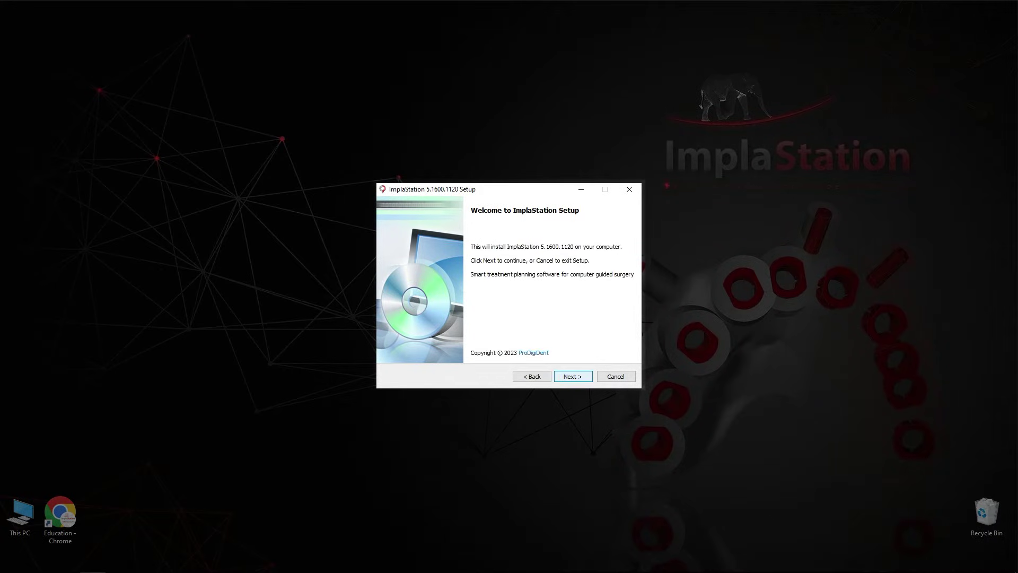
key(Return)
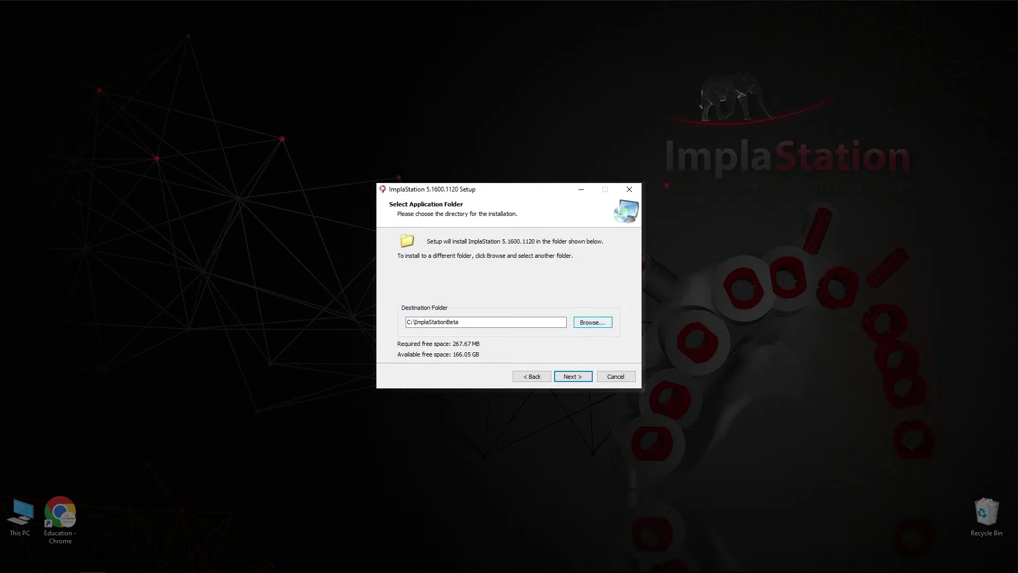
key(Return)
Skip Start Menu shortcuts, install ImplaStation 5.1600.1120 and finish the setup wizard
key(Tab)
key(Tab)
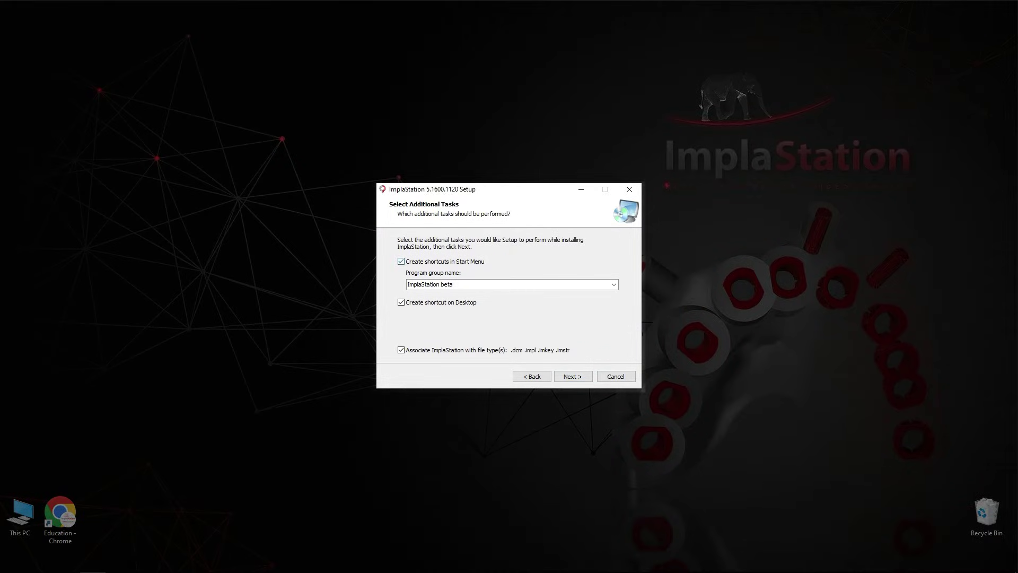
key(space)
key(Return)
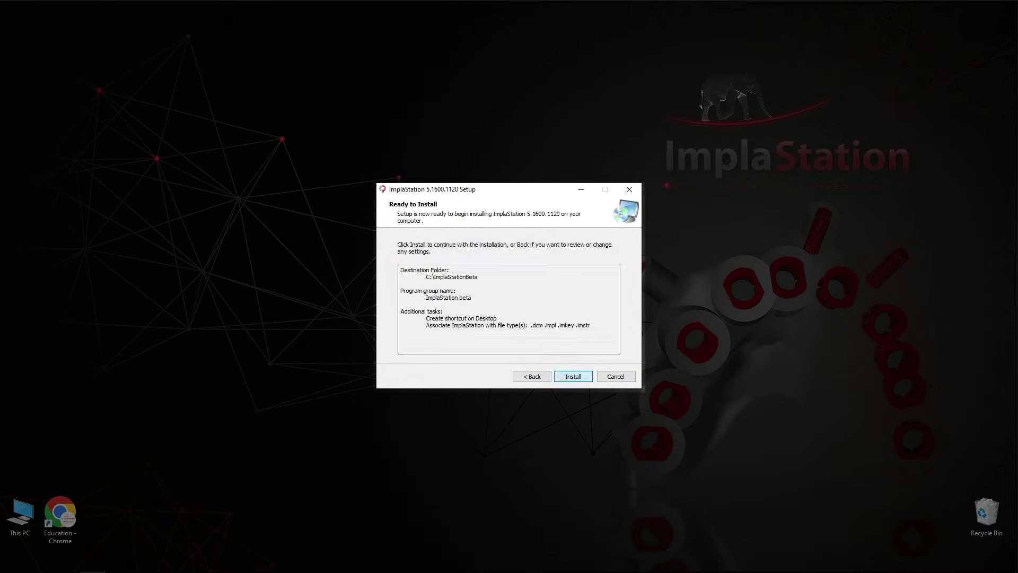
key(Return)
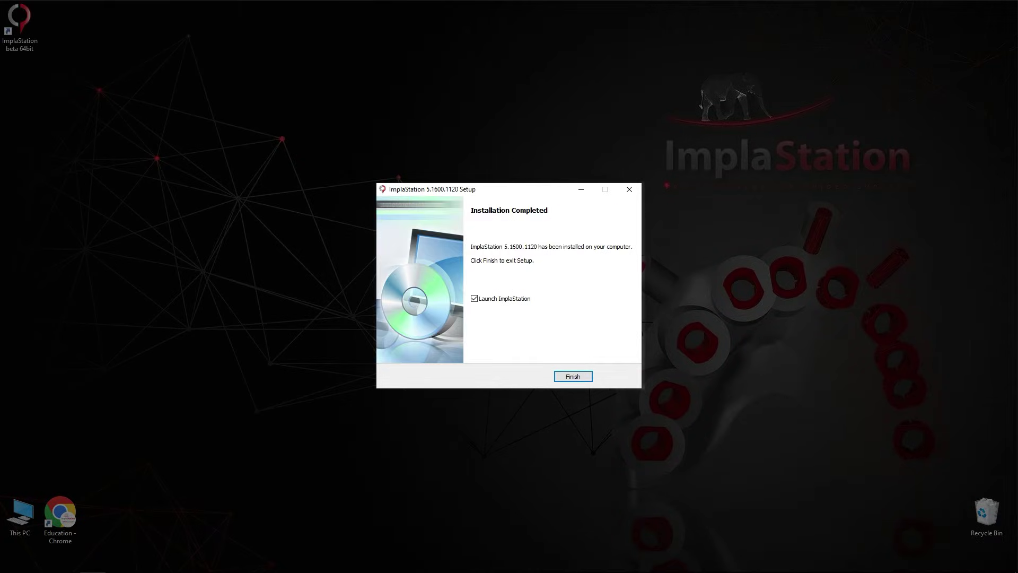
key(Return)
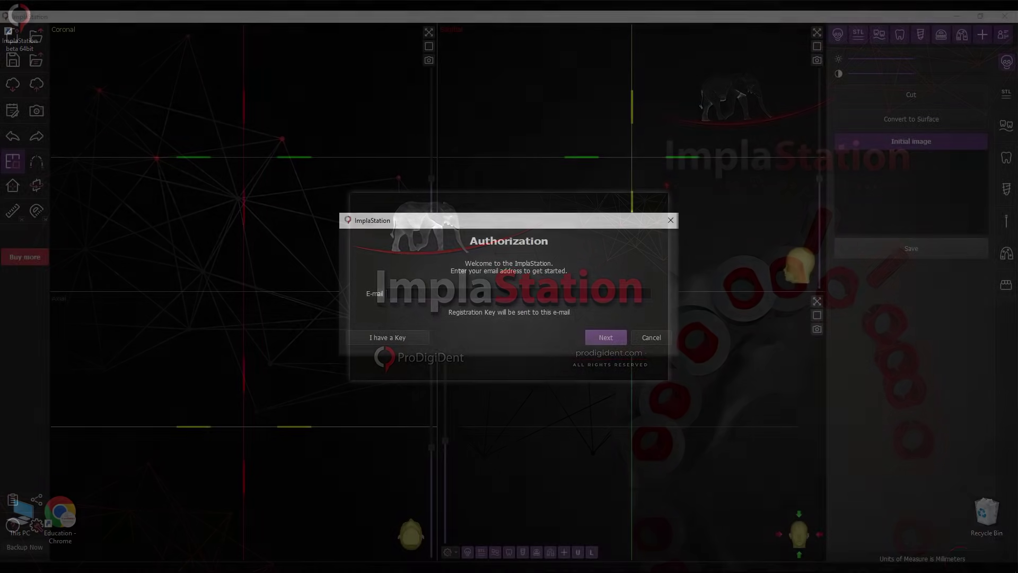
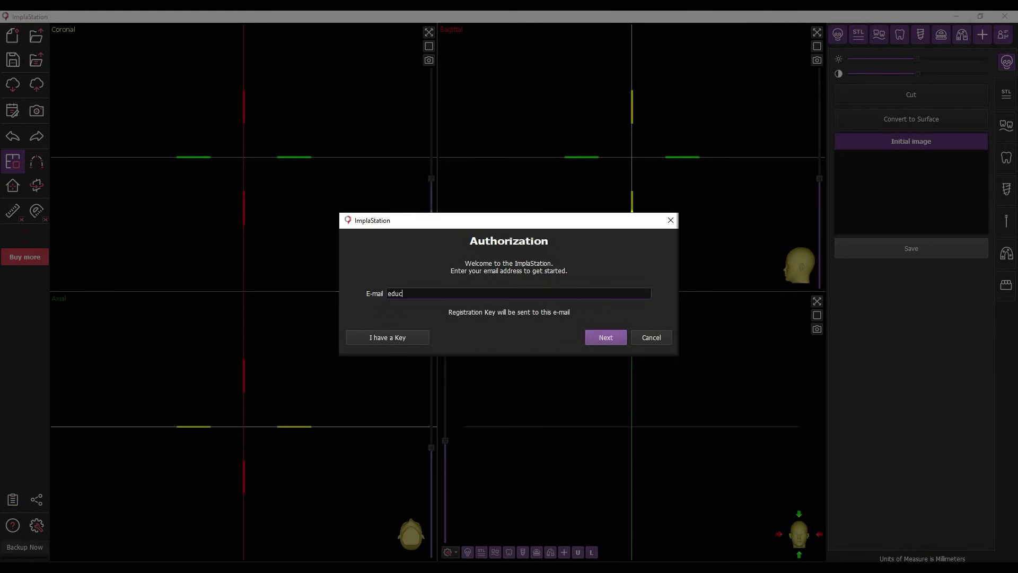
Submit the e-mail address in the Authorization prompt to reach new-user registration
key(Return)
Fill first name, last name, company and city Batavia, with United States as country
key(ctrl+v)
key(Tab)
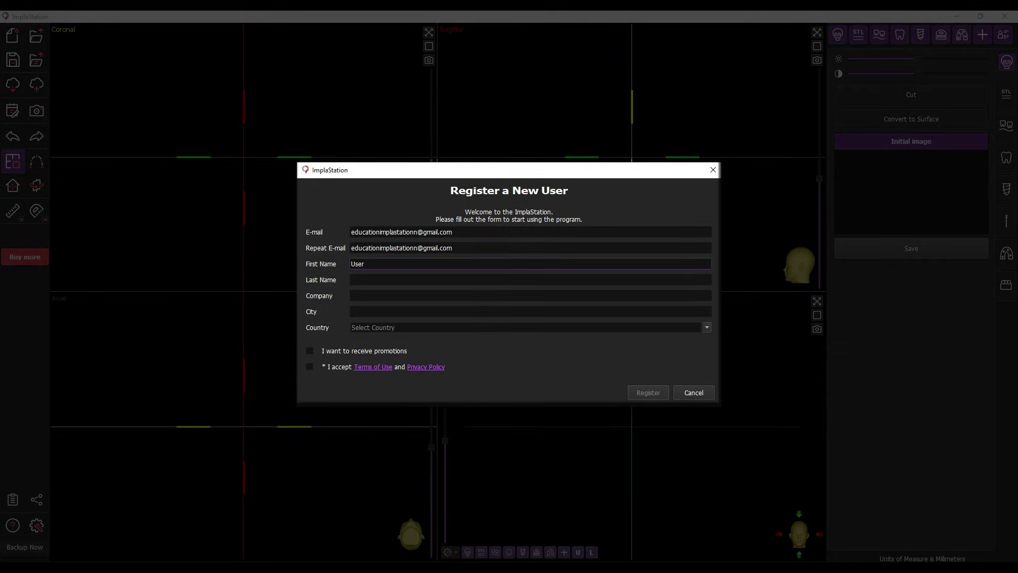
key(Tab)
text(Dem)
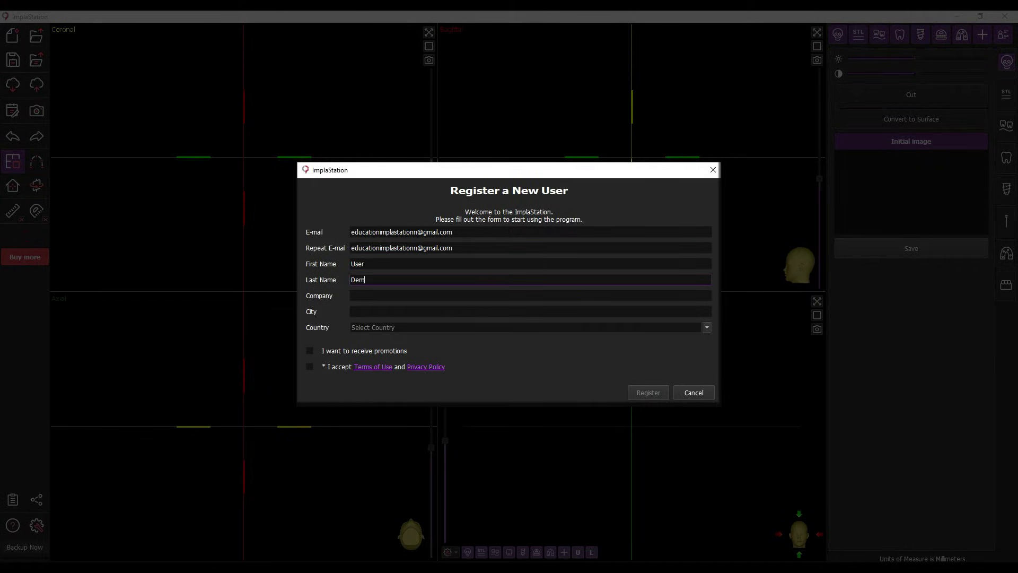
key(Tab)
key(Tab)
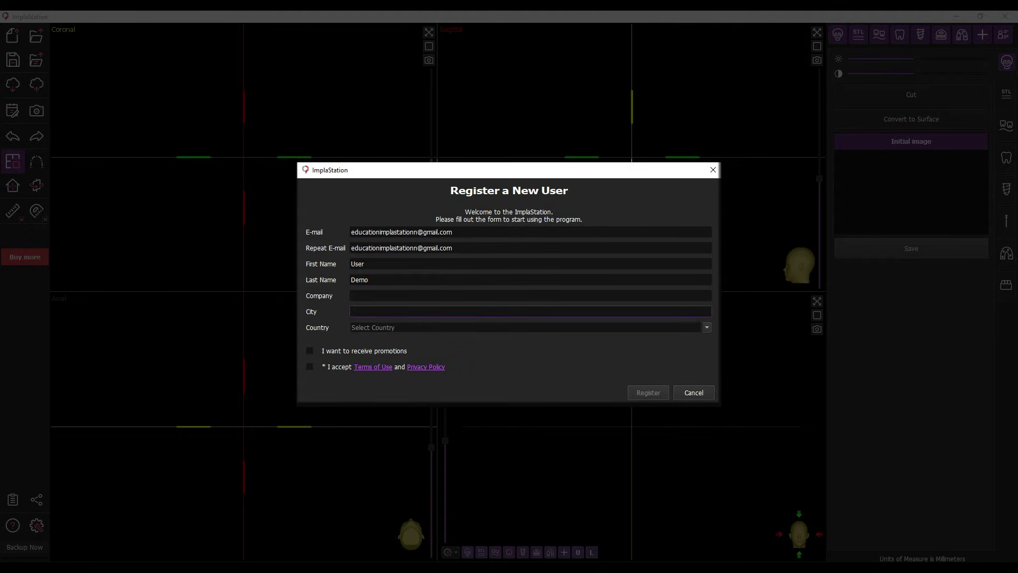
text(Bata)
text(via)
key(Tab)
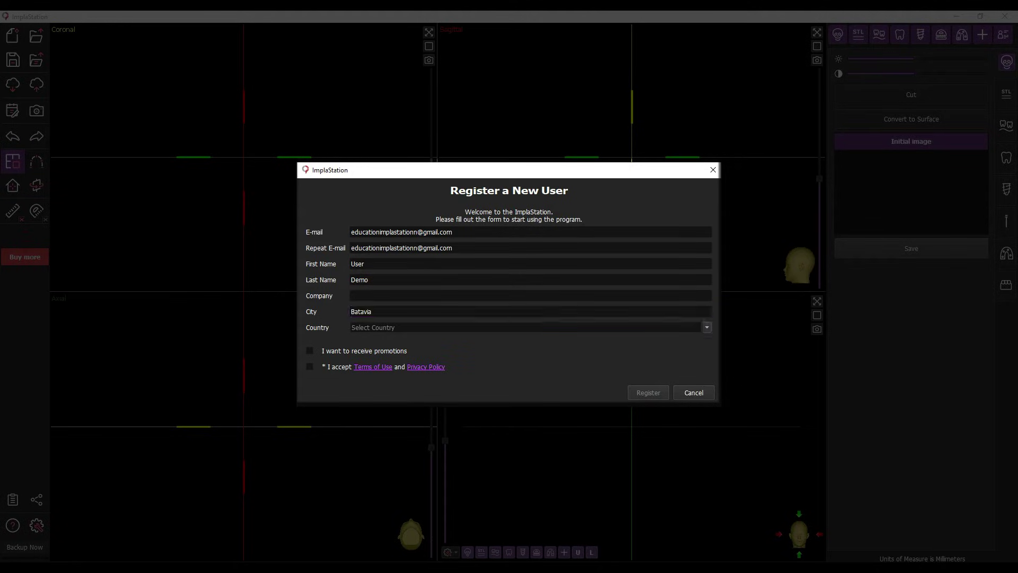
text(U)
click(370, 368)
Opt in to promotions, accept the terms and privacy policy, and submit the registration
click(310, 352)
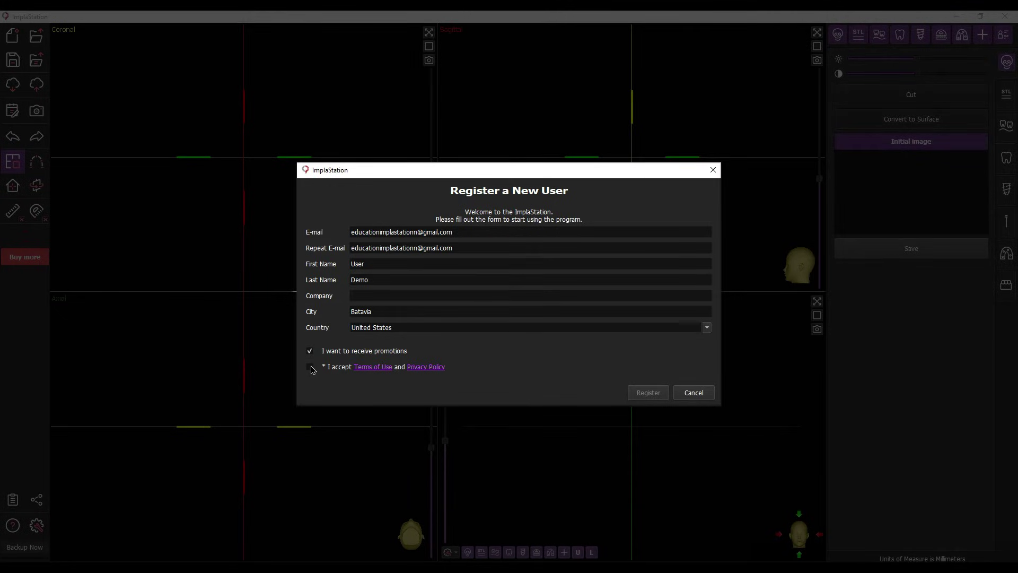
click(310, 368)
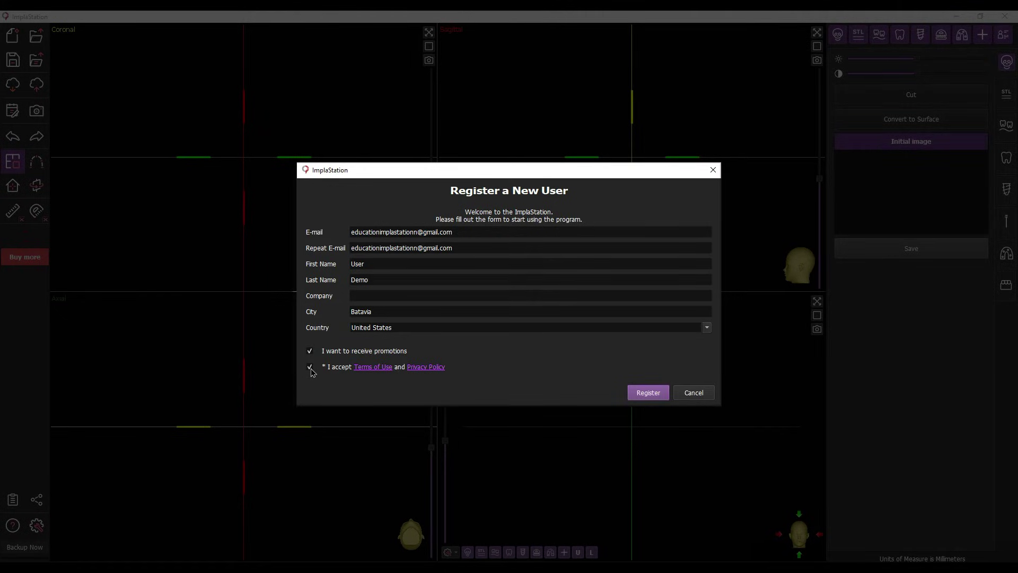
click(642, 397)
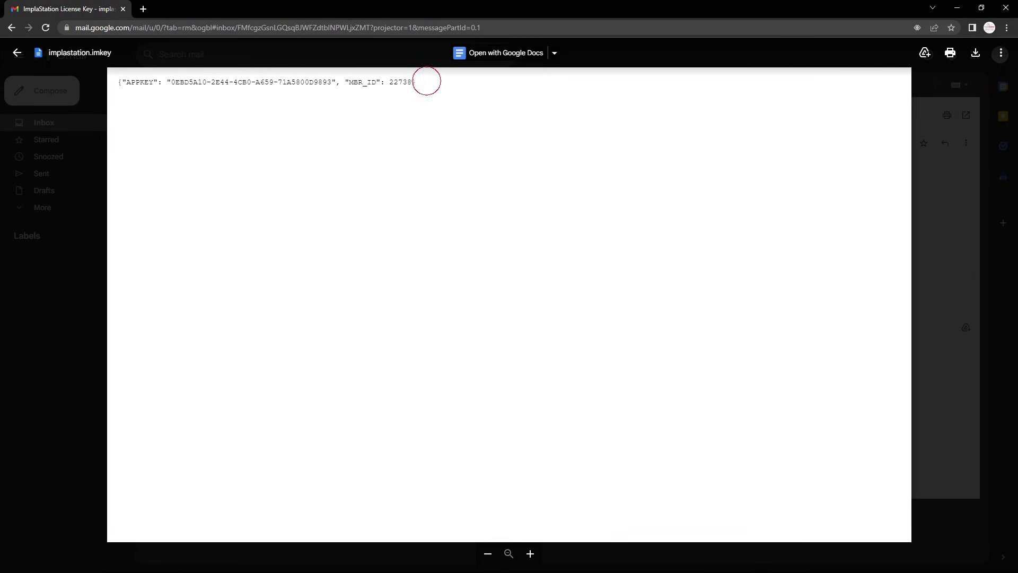
Select the license key text in the emailed key file and open the downloaded implastation.imkey
drag(416, 82, 175, 81)
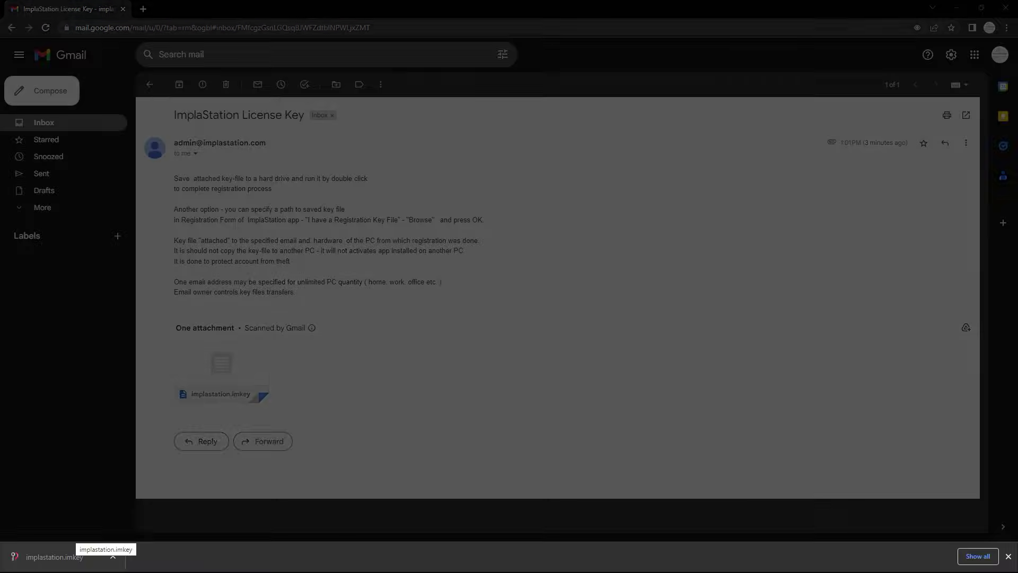
click(55, 557)
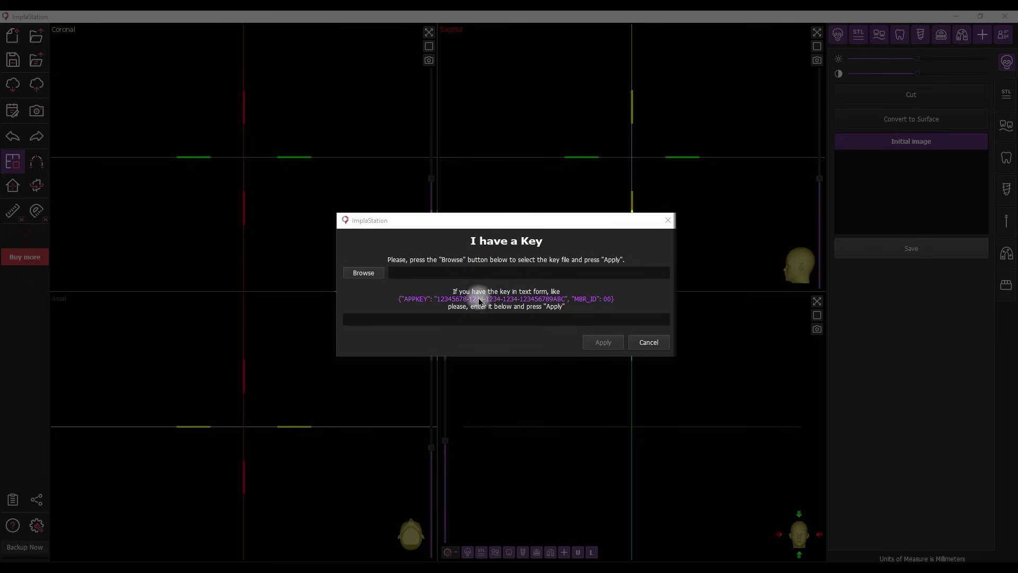
Browse to Downloads and load the implastation.imkey key file
click(366, 272)
click(379, 310)
click(494, 296)
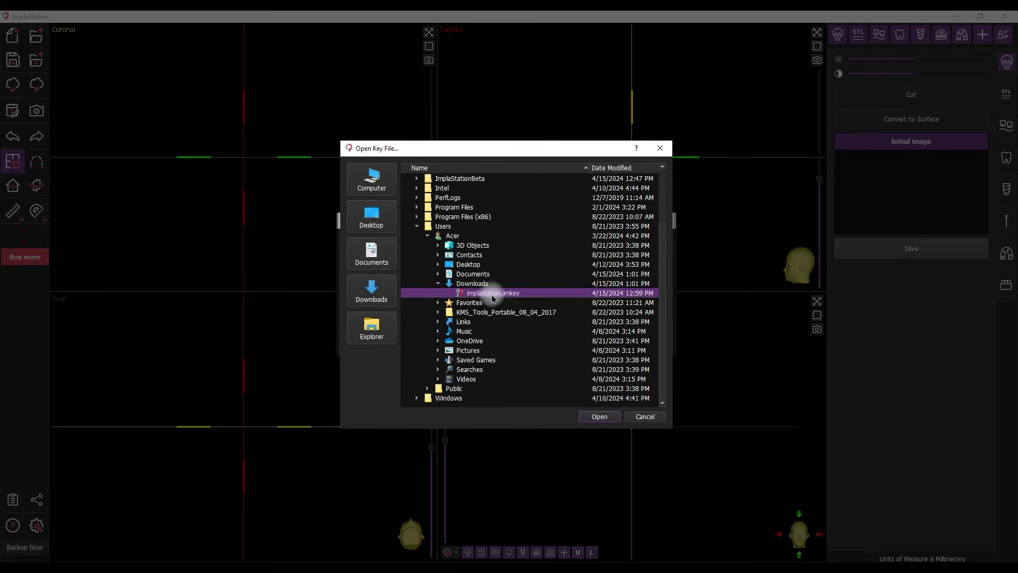
double_click(493, 296)
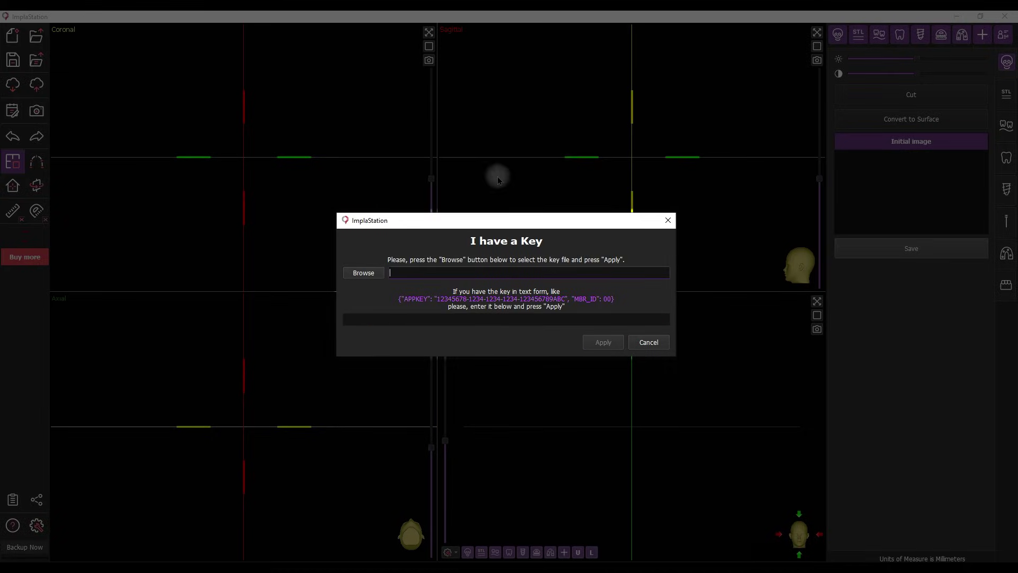
Paste the copied license key into the key field and apply it to activate ImplaStation
click(383, 318)
right_click(384, 319)
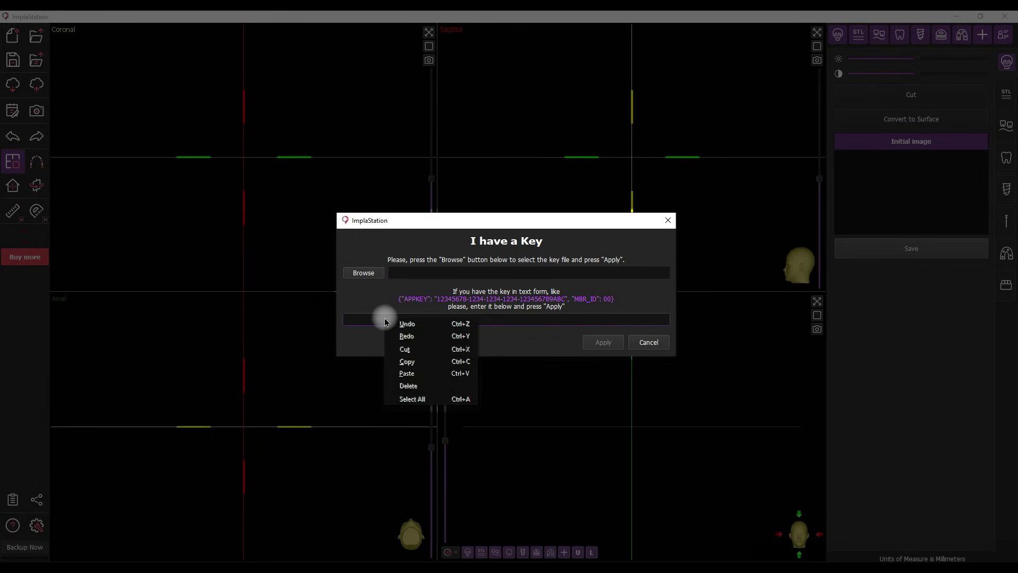
click(408, 373)
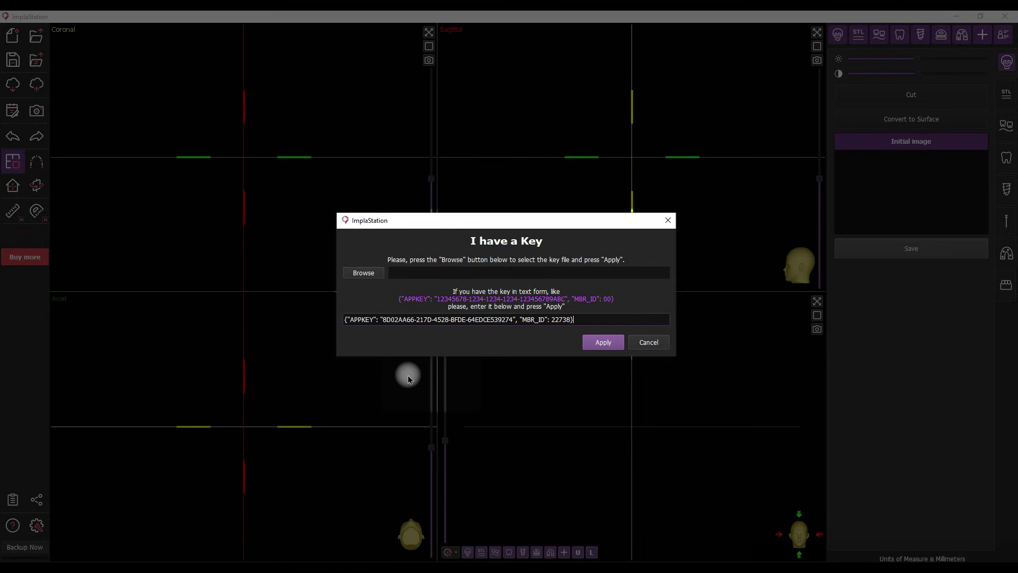
click(593, 342)
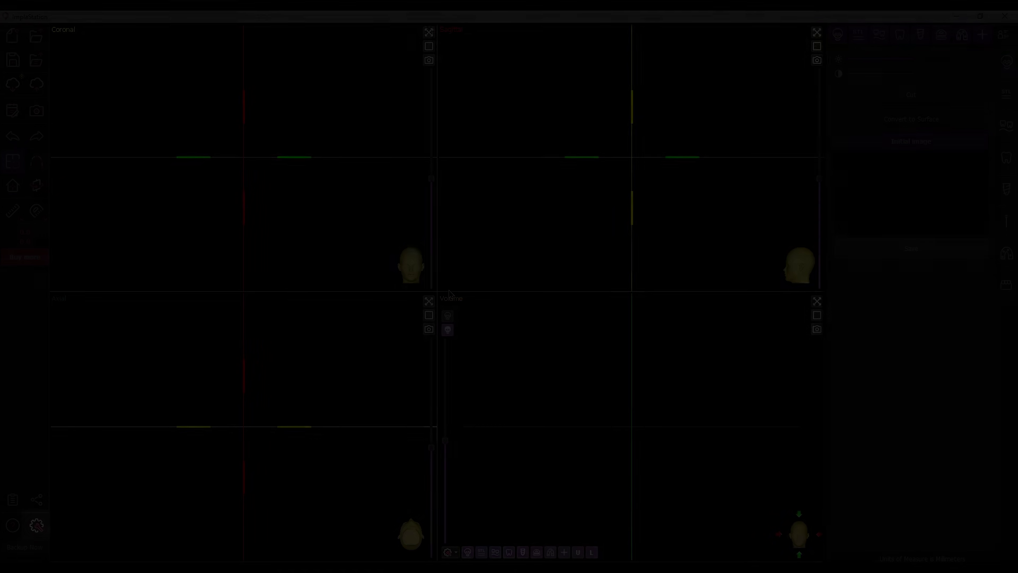
Open Settings from the gear menu and start registering a new user on the Interface tab
click(38, 529)
click(71, 556)
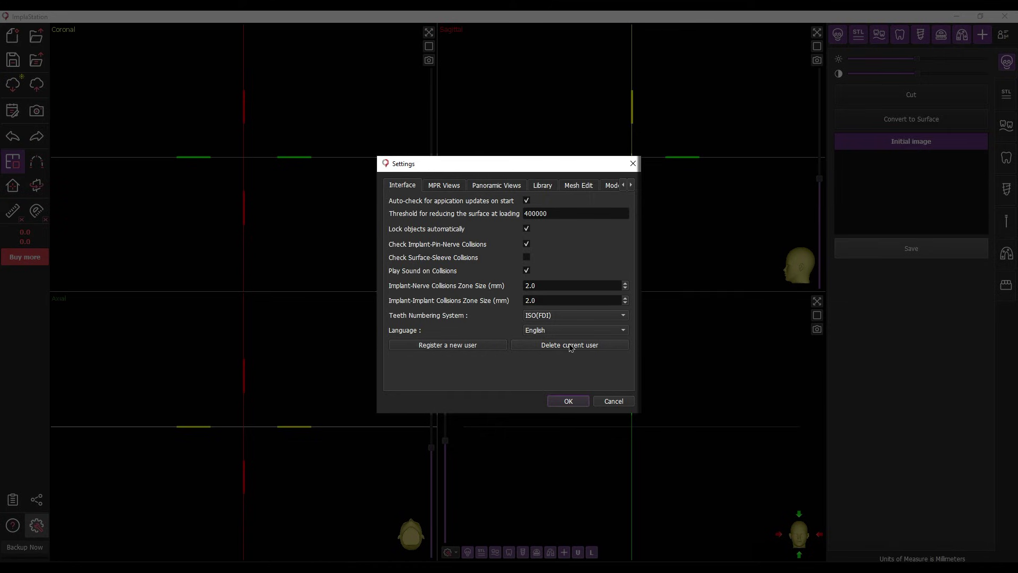
click(444, 348)
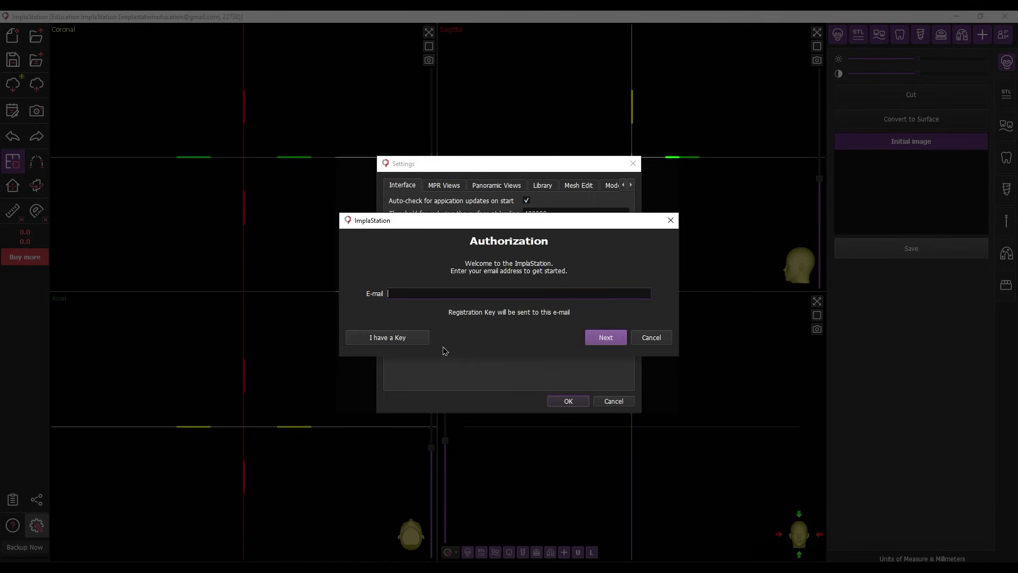